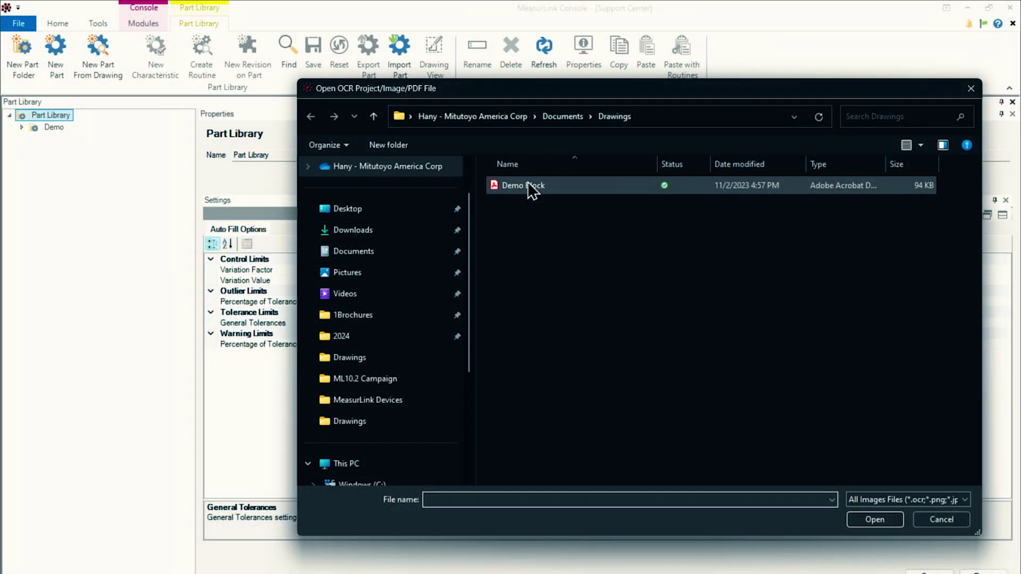
Open the Demo Block drawing and balloon its 2.20 dimension and 6.50 position callouts.
{"action": "left_click", "coordinate": [527, 181]}
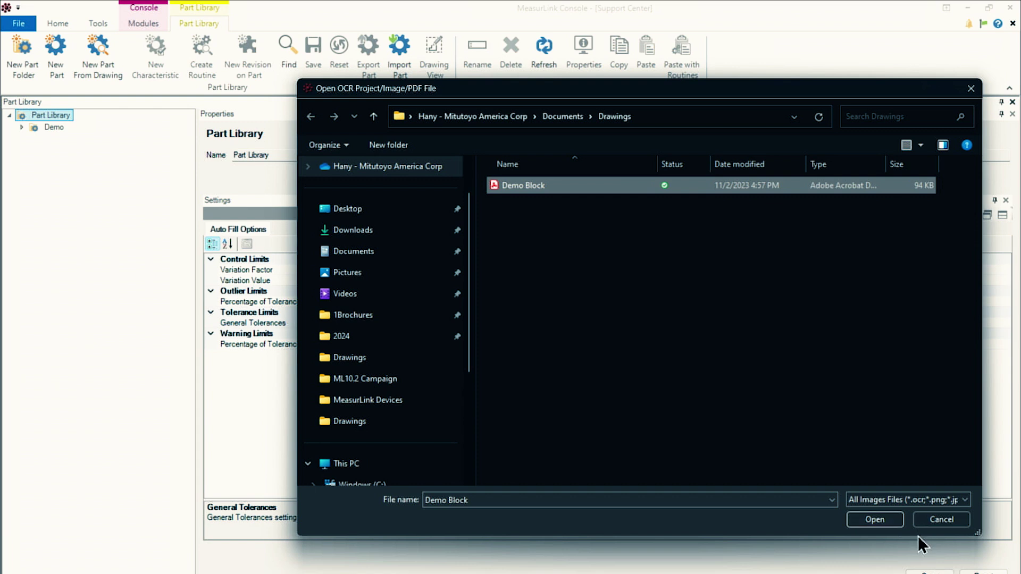
{"action": "left_click", "coordinate": [875, 526]}
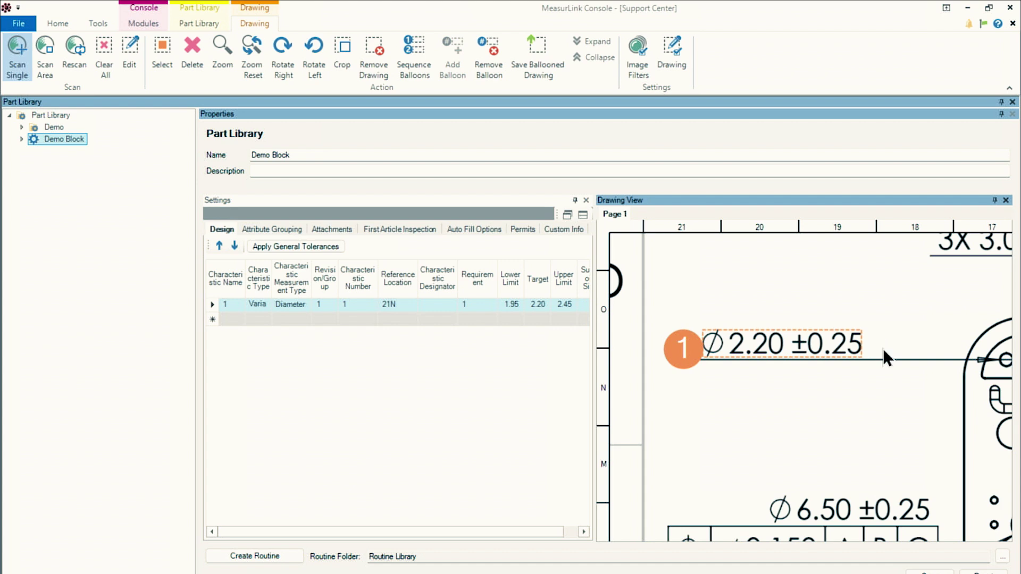
{"action": "scroll", "coordinate": [885, 358], "scroll_direction": "down", "scroll_amount": 3}
{"action": "left_click_drag", "start_coordinate": [757, 406], "coordinate": [790, 289]}
{"action": "scroll", "coordinate": [704, 364], "scroll_direction": "up", "scroll_amount": 2}
{"action": "scroll", "coordinate": [799, 393], "scroll_direction": "up", "scroll_amount": 2}
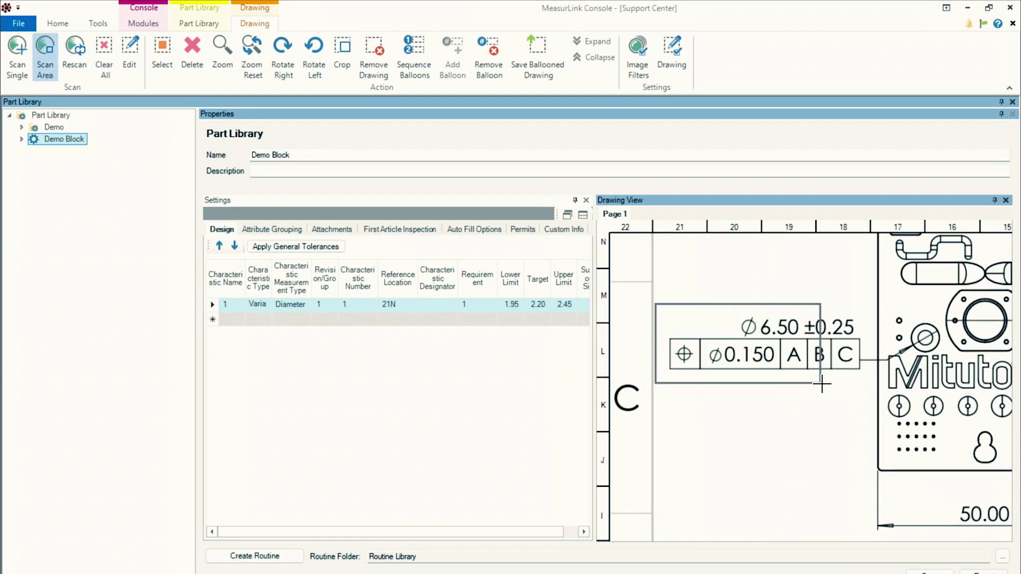
{"action": "left_click_drag", "start_coordinate": [873, 388], "coordinate": [873, 388]}
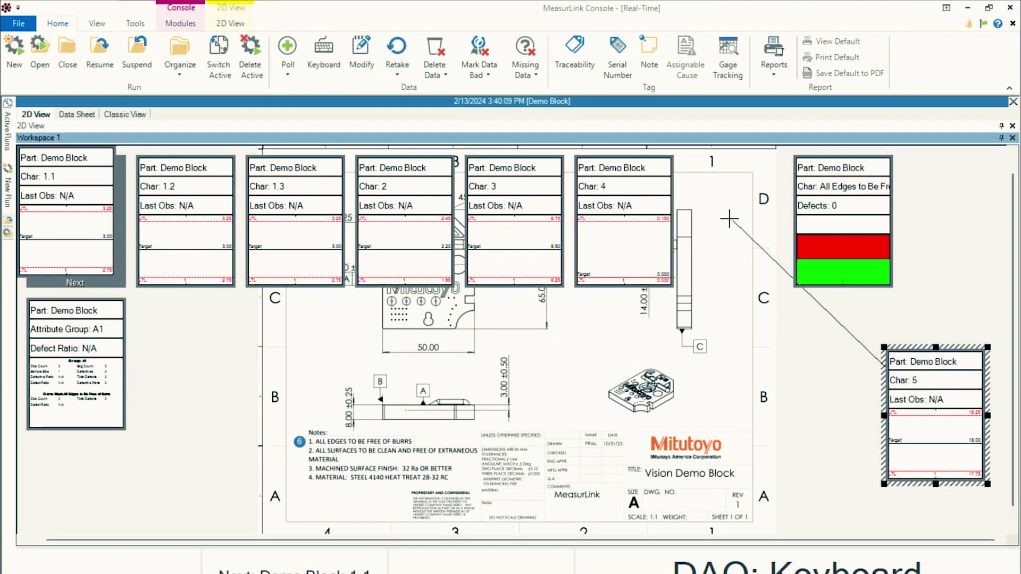
Drag the Char 4 and Char 3 boxes from the top row to below the drawing.
{"action": "left_click_drag", "start_coordinate": [615, 200], "coordinate": [814, 467]}
{"action": "left_click_drag", "start_coordinate": [503, 209], "coordinate": [624, 476]}
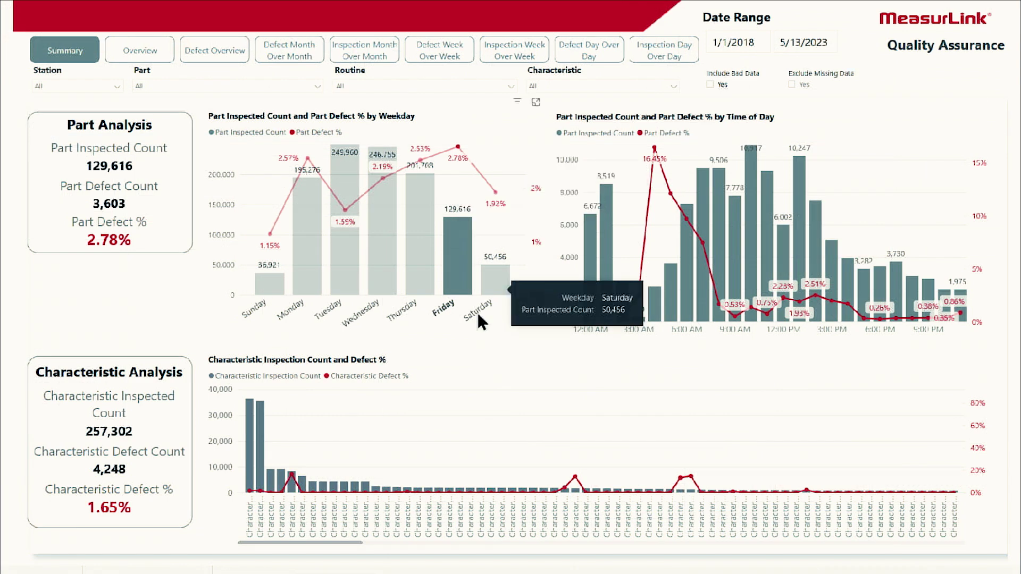
{"action": "mouse_move", "coordinate": [766, 239]}
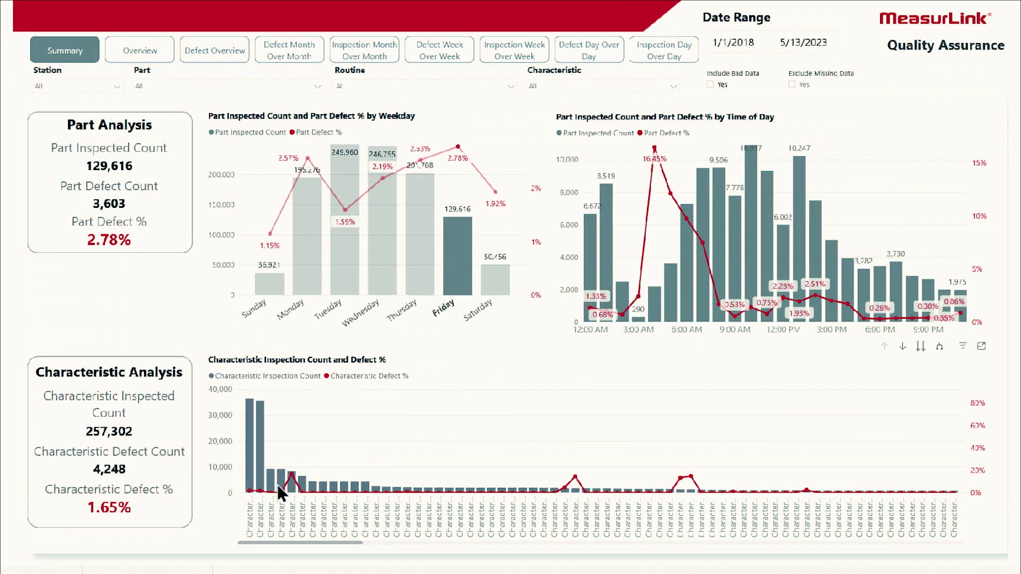
Show the monthly defect overview filtered to March 2020 and bring up a routine row's actions.
{"action": "right_click", "coordinate": [291, 485]}
{"action": "left_click", "coordinate": [132, 58]}
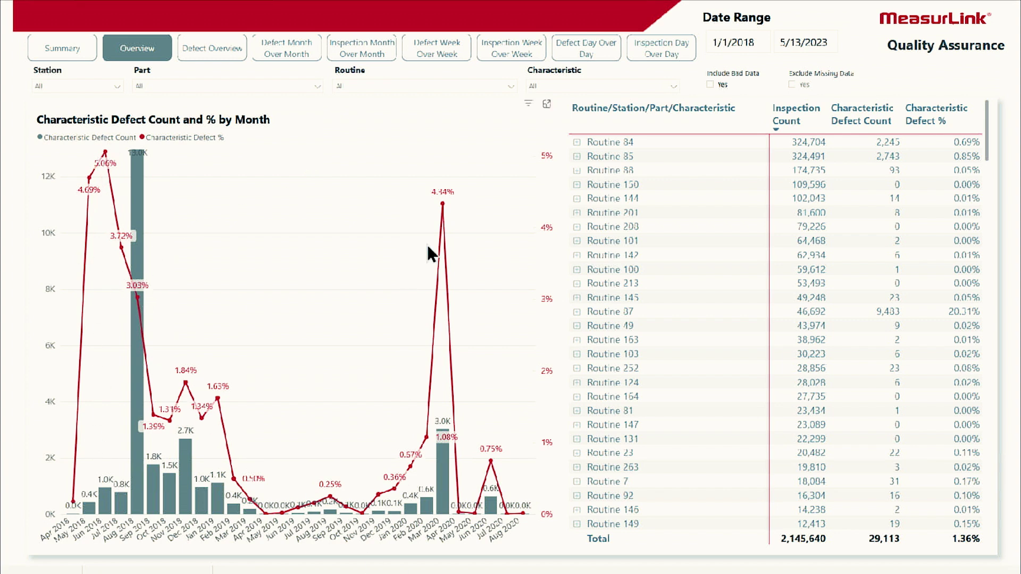
{"action": "left_click", "coordinate": [446, 471]}
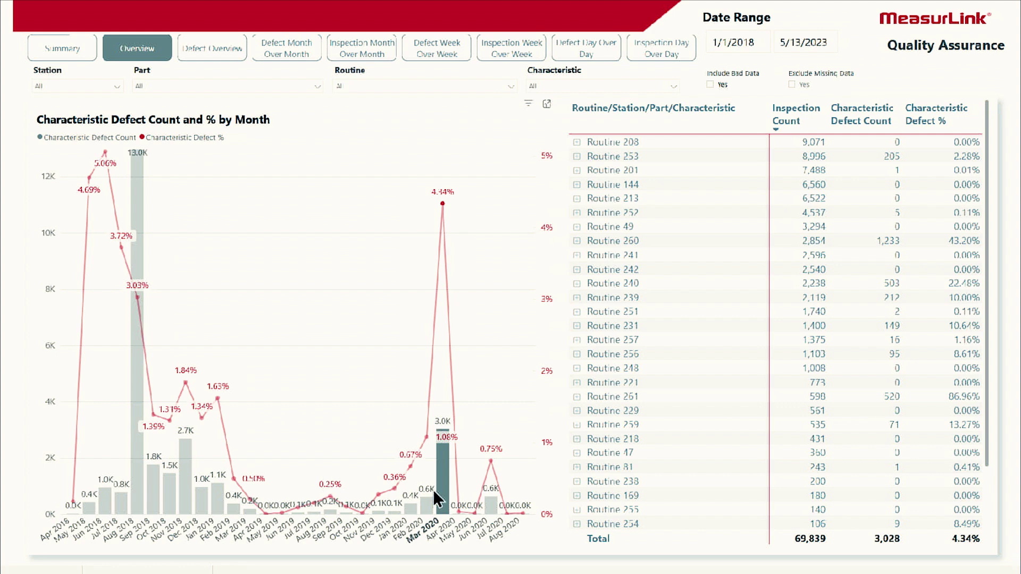
{"action": "right_click", "coordinate": [658, 135]}
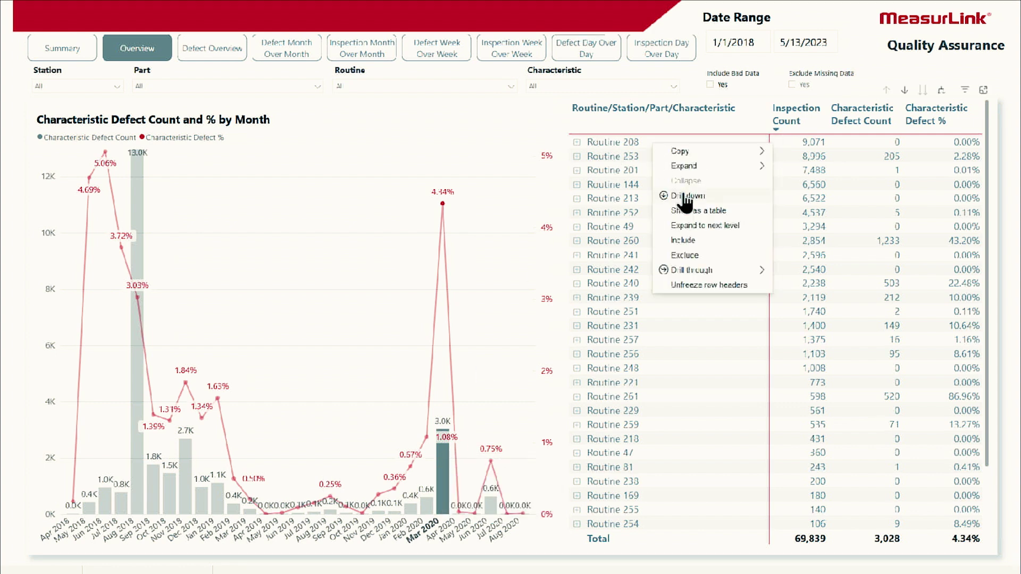
{"action": "mouse_move", "coordinate": [693, 269]}
{"action": "left_click", "coordinate": [800, 272]}
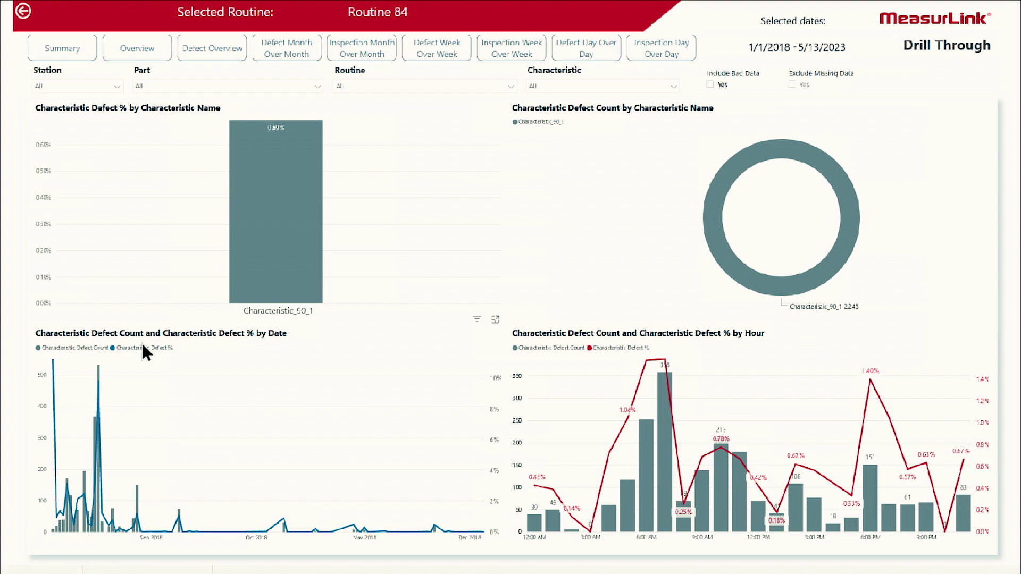